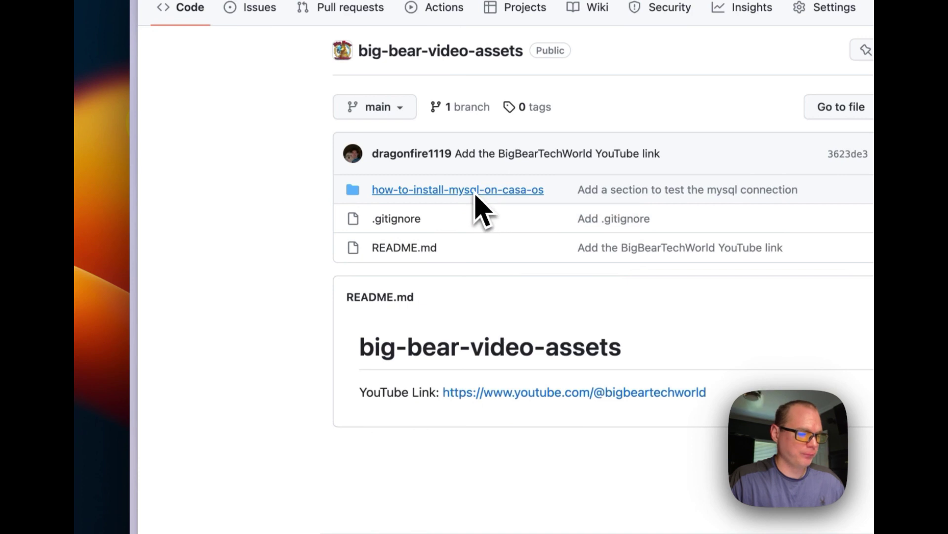
Open docker-compose-mysql.yaml inside the how-to-install-mysql-on-casa-os folder on GitHub.
left_click(476, 194)
scroll(514, 321, "down", 1)
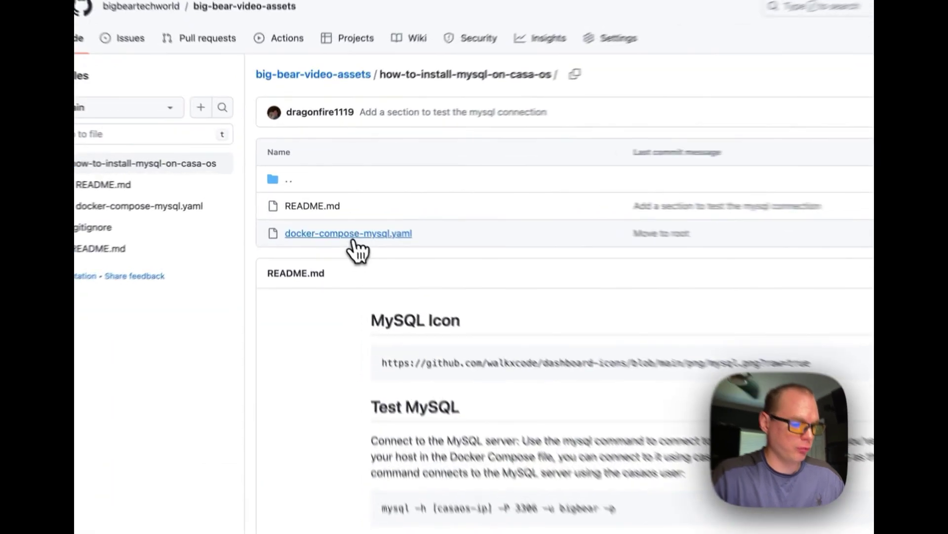
left_click(353, 206)
scroll(494, 266, "down", 2)
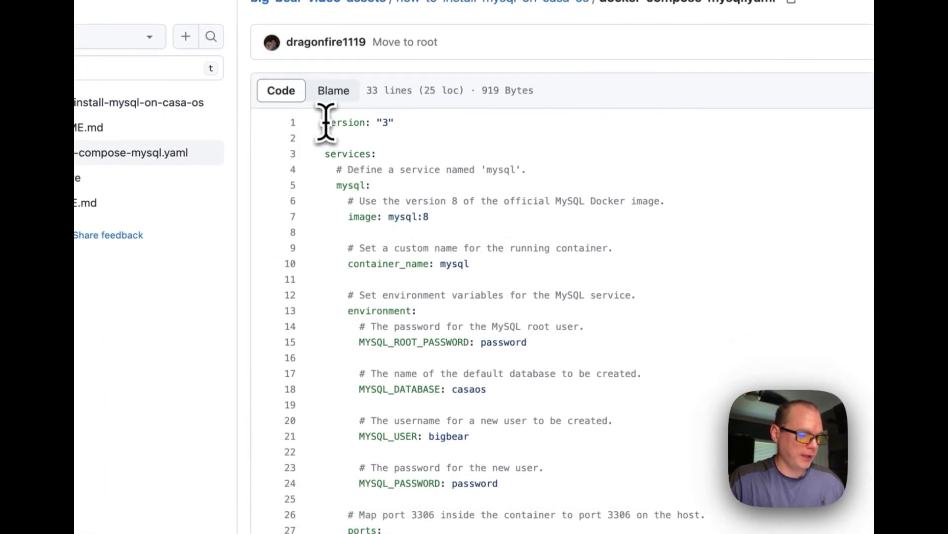
Highlight the version, services, mysql:8 image, container name and environment block to explain the YAML.
left_click_drag(326, 122, 393, 122)
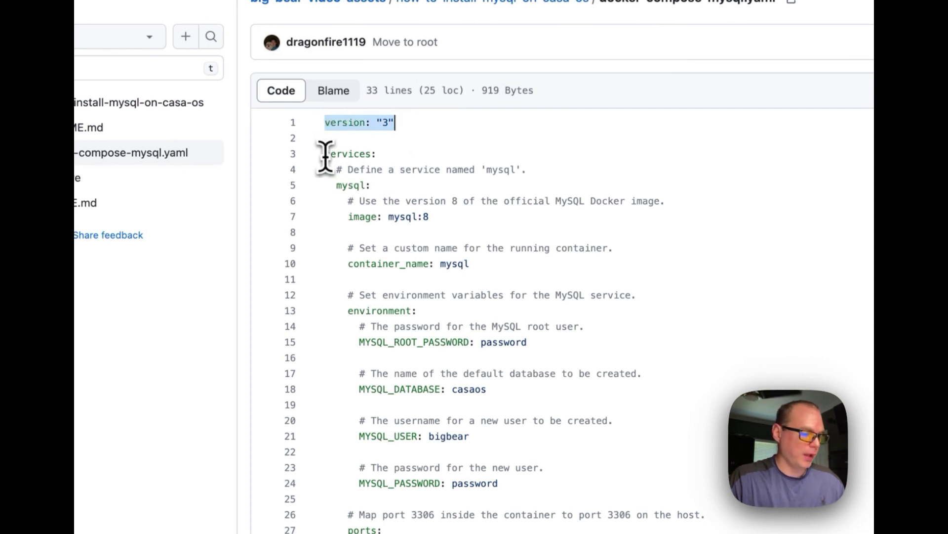
left_click_drag(324, 154, 390, 154)
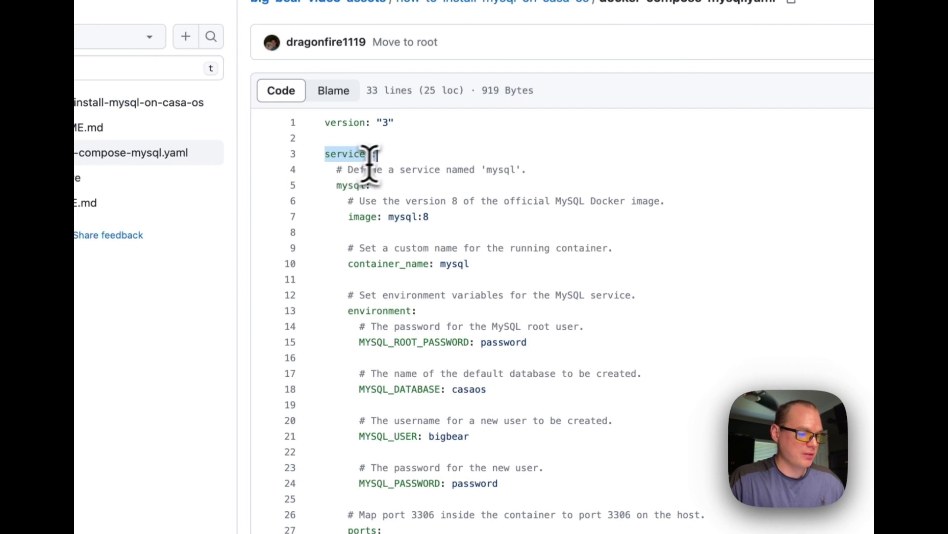
left_click_drag(336, 185, 365, 186)
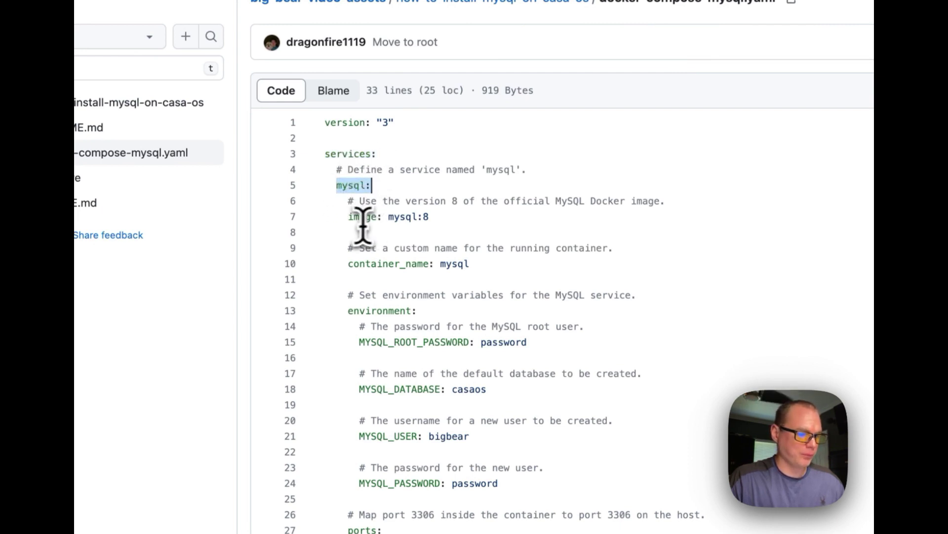
left_click_drag(349, 216, 433, 218)
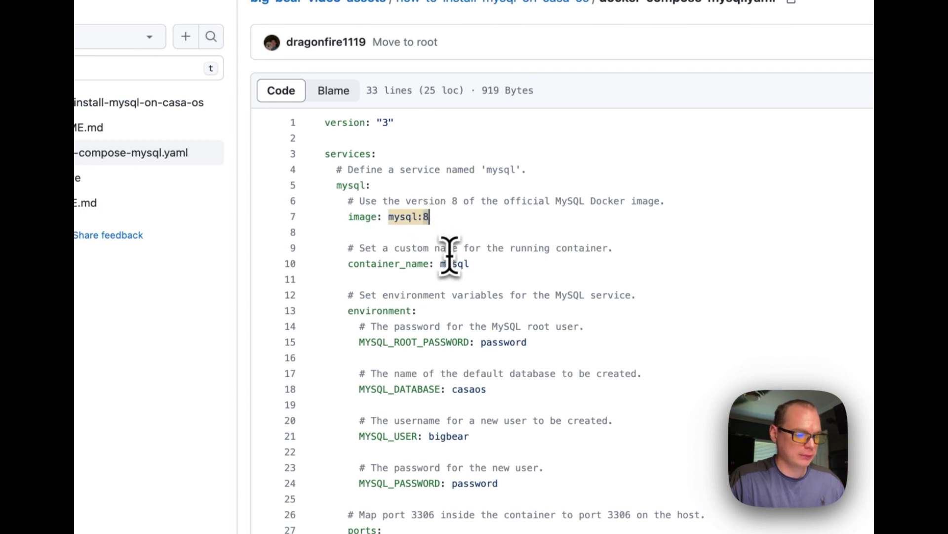
scroll(420, 284, "down", 1)
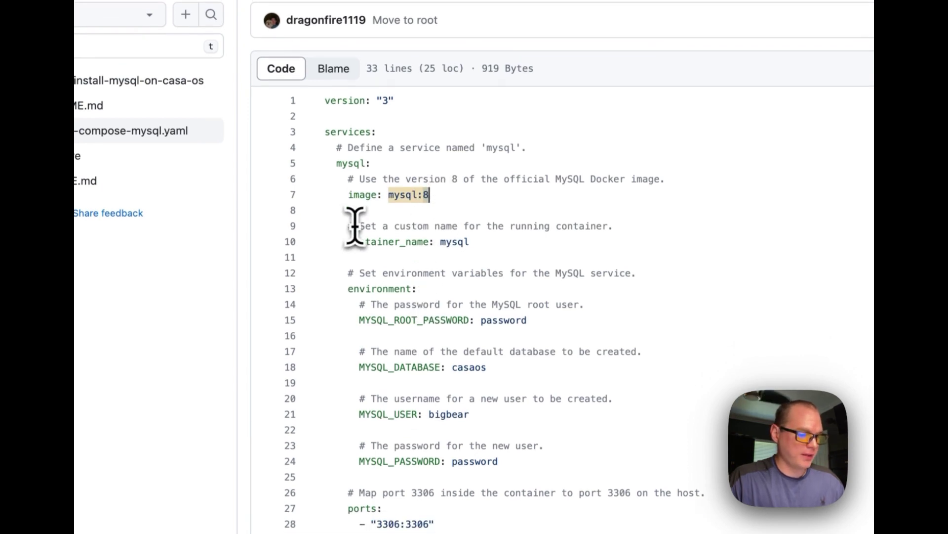
left_click_drag(355, 226, 473, 254)
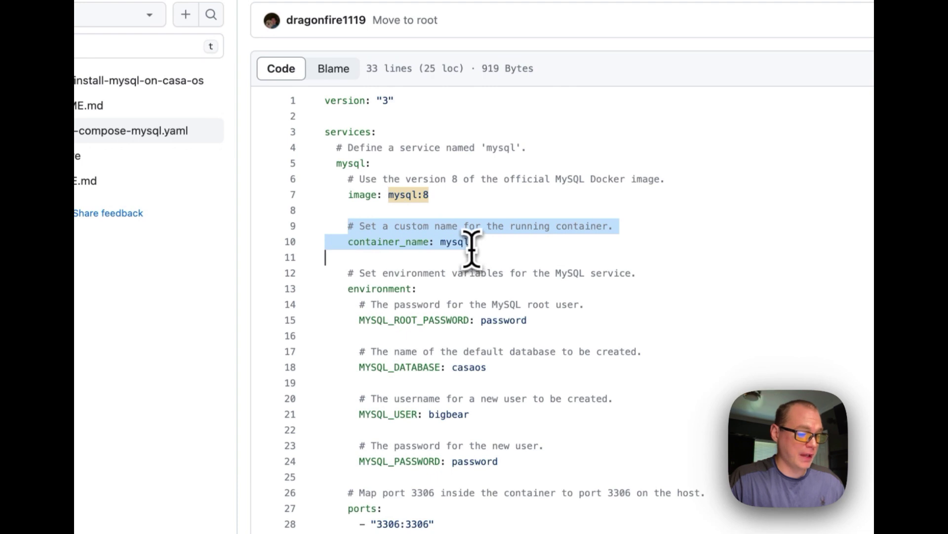
double_click(447, 242)
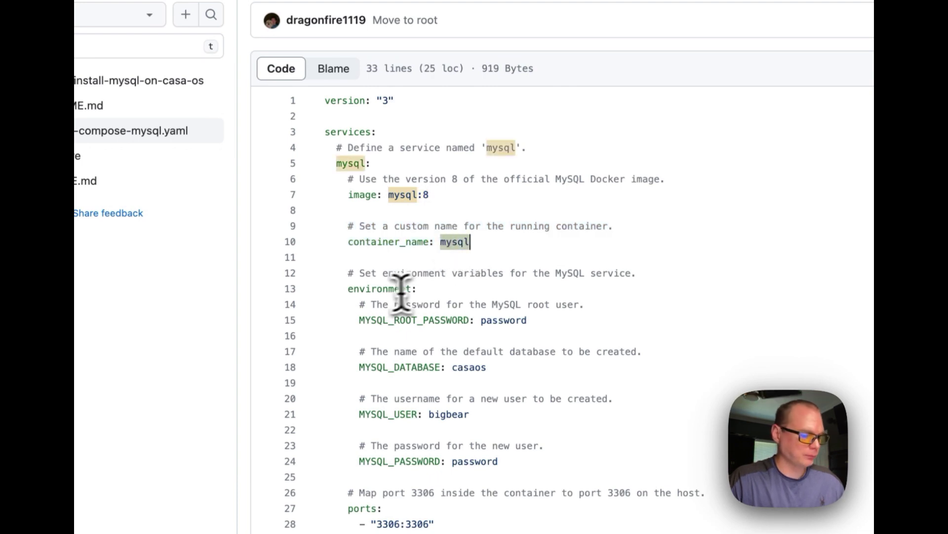
left_click_drag(352, 276, 503, 455)
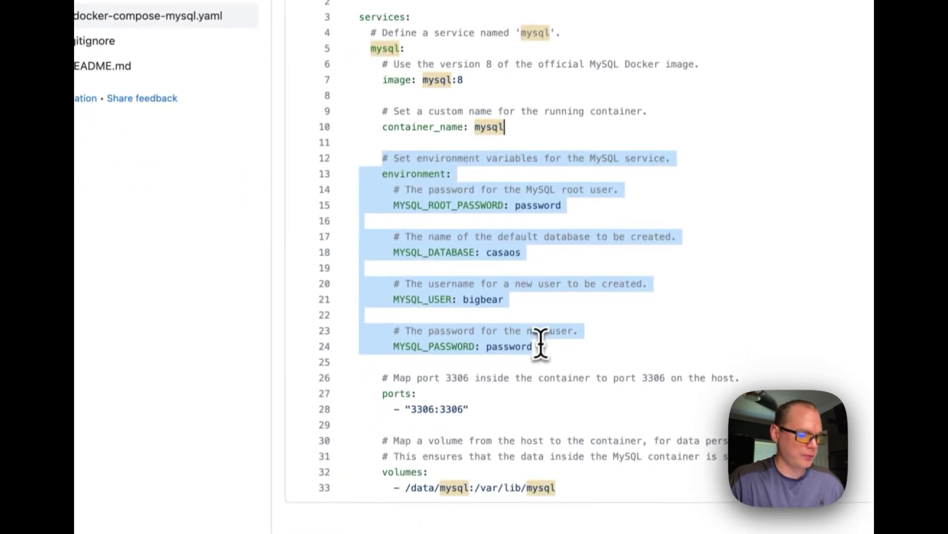
left_click(518, 197)
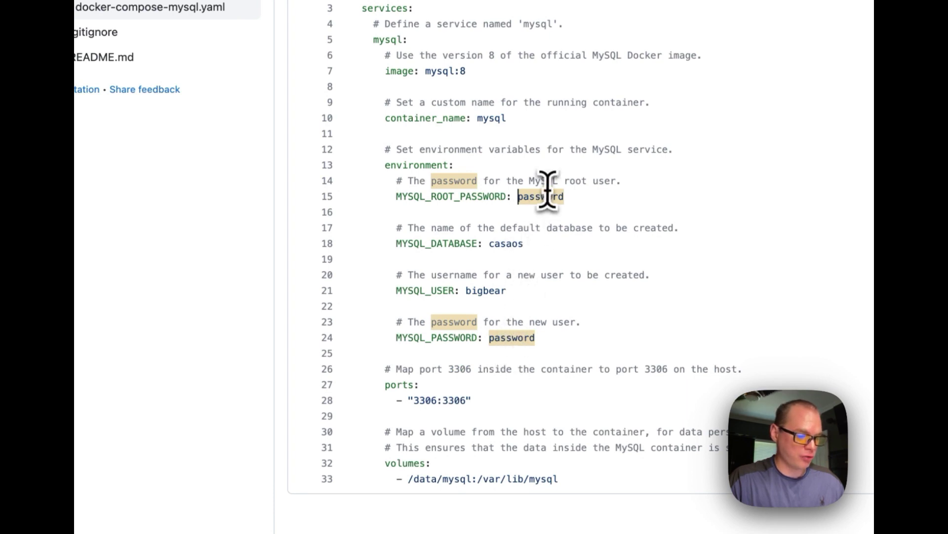
double_click(483, 291)
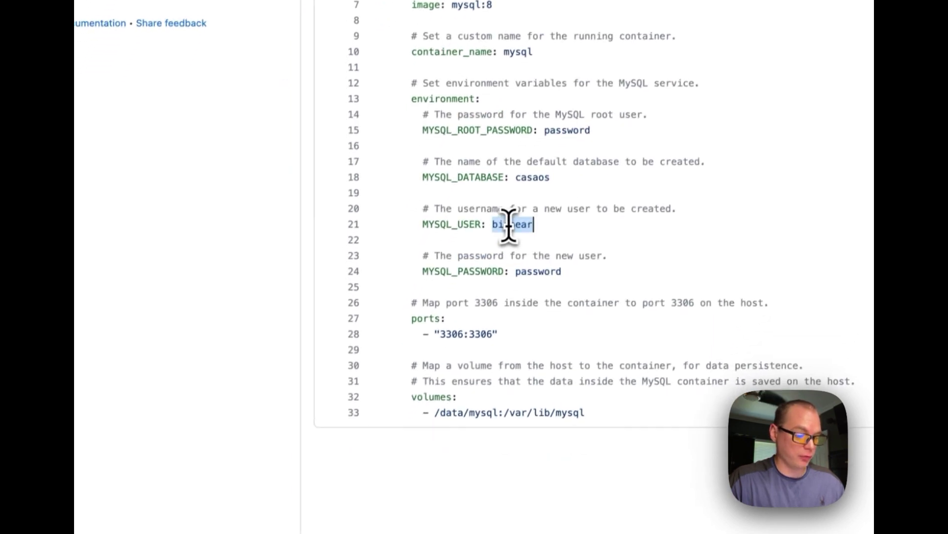
double_click(535, 171)
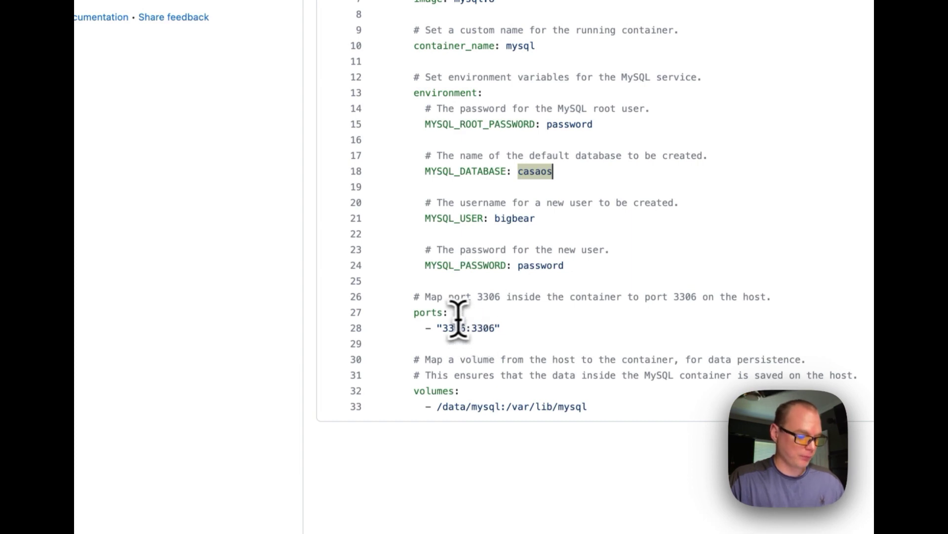
left_click_drag(413, 359, 620, 402)
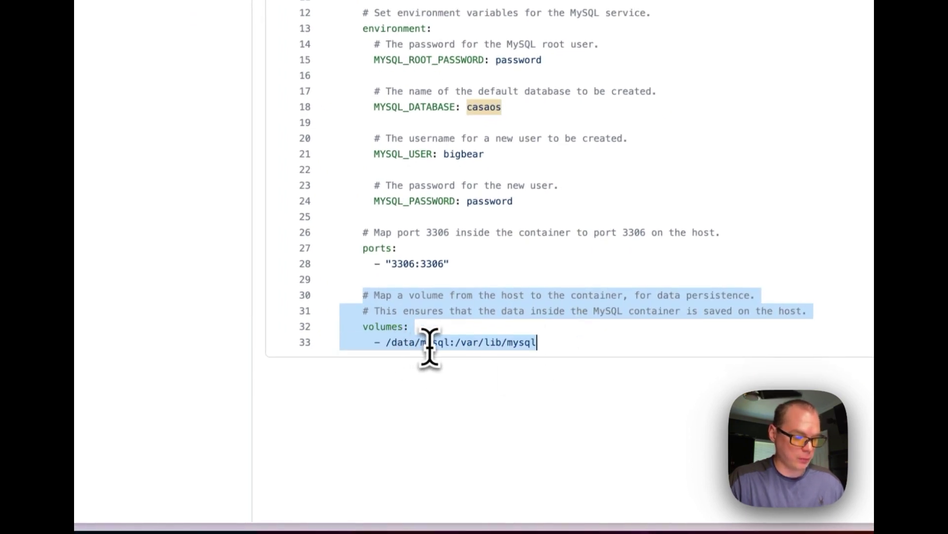
left_click(386, 343)
left_click_drag(446, 341, 488, 344)
left_click(459, 343)
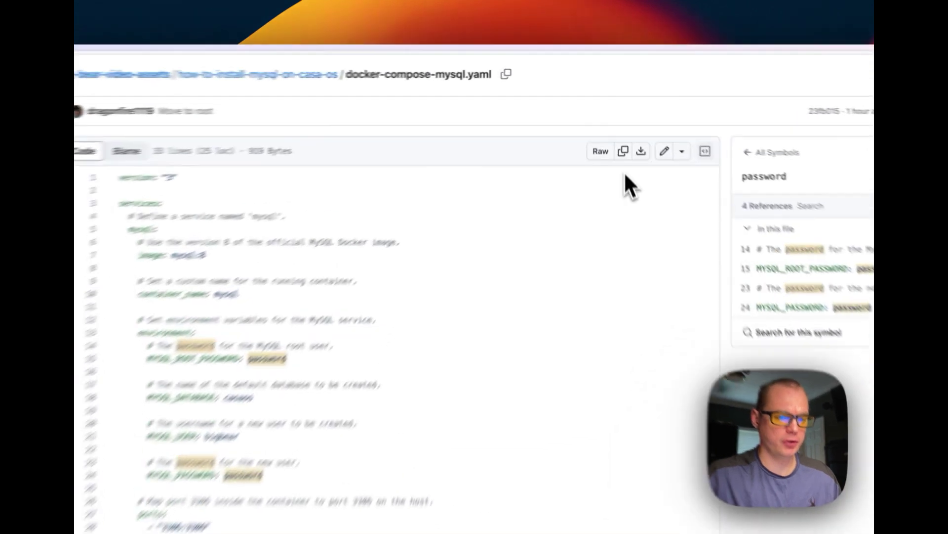
Copy the raw compose file and open the Custom Install import dialog in CasaOS's App Store.
left_click(631, 170)
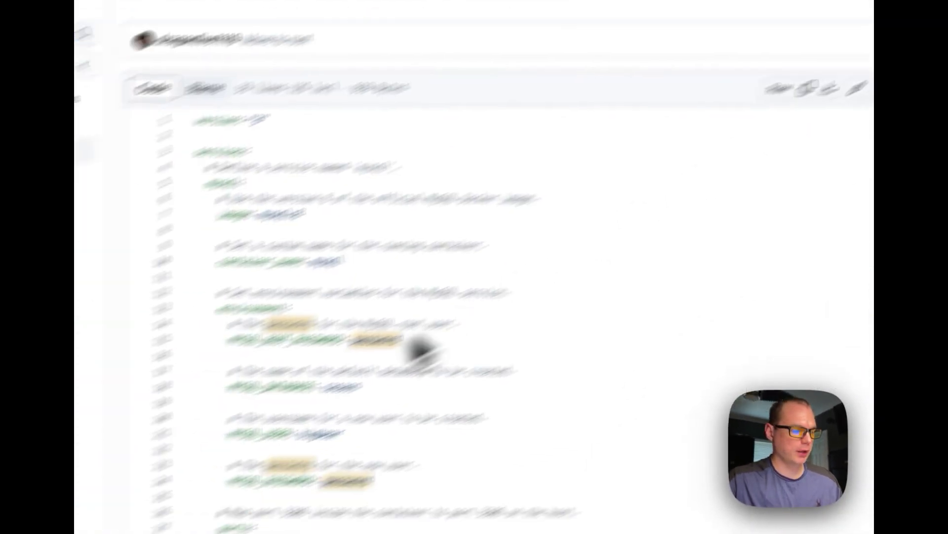
mouse_move(153, 279)
left_click(186, 212)
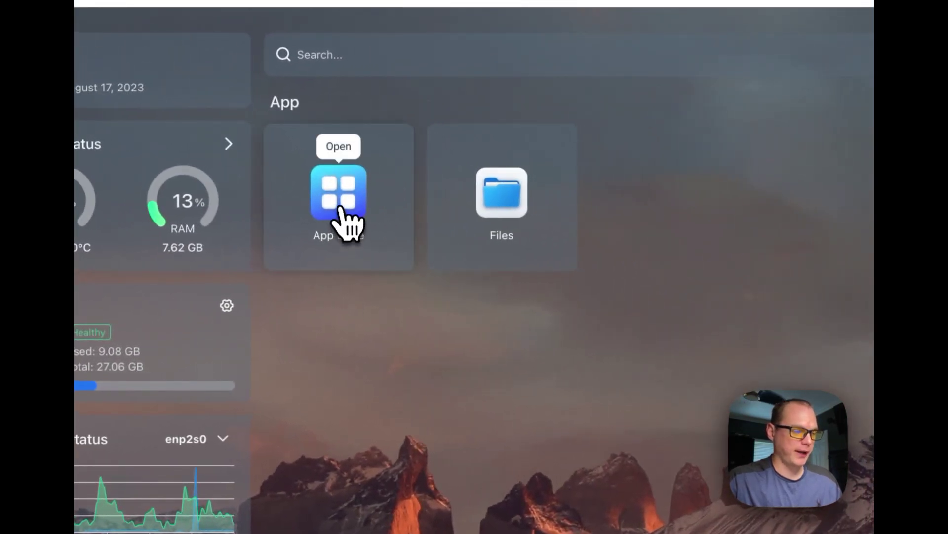
left_click(341, 207)
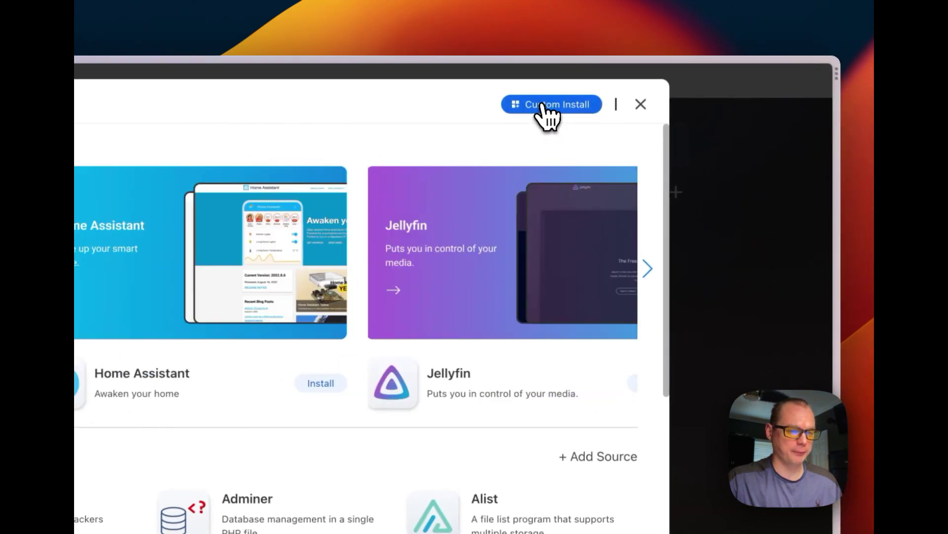
left_click(542, 105)
left_click(636, 117)
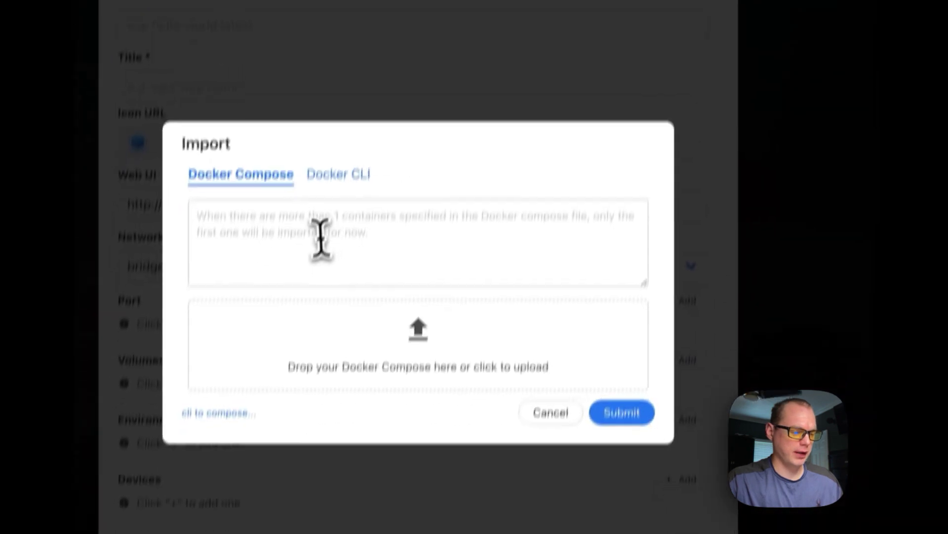
Paste the compose YAML into the import box, submit it, and dismiss the attention notice.
left_click(323, 192)
key("super+v")
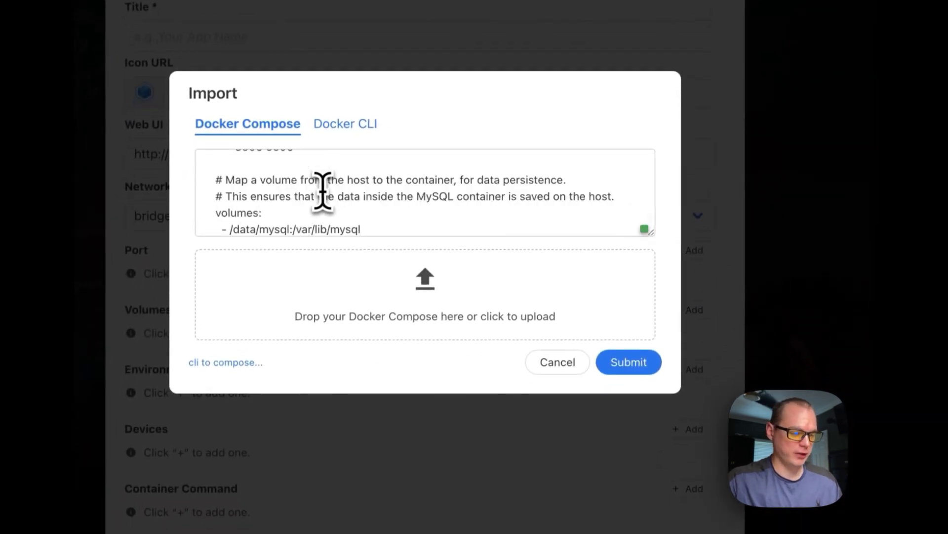
scroll(323, 191, "up", 8)
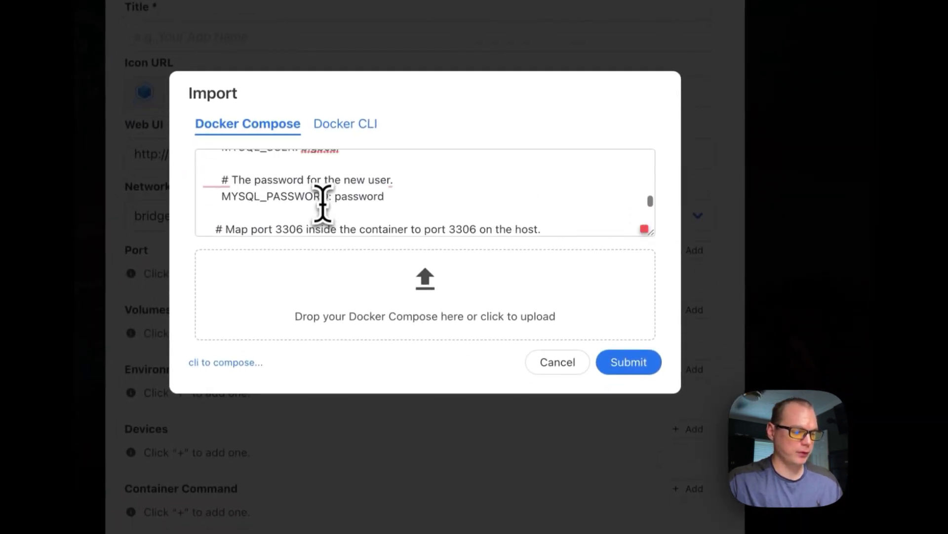
scroll(323, 203, "up", 8)
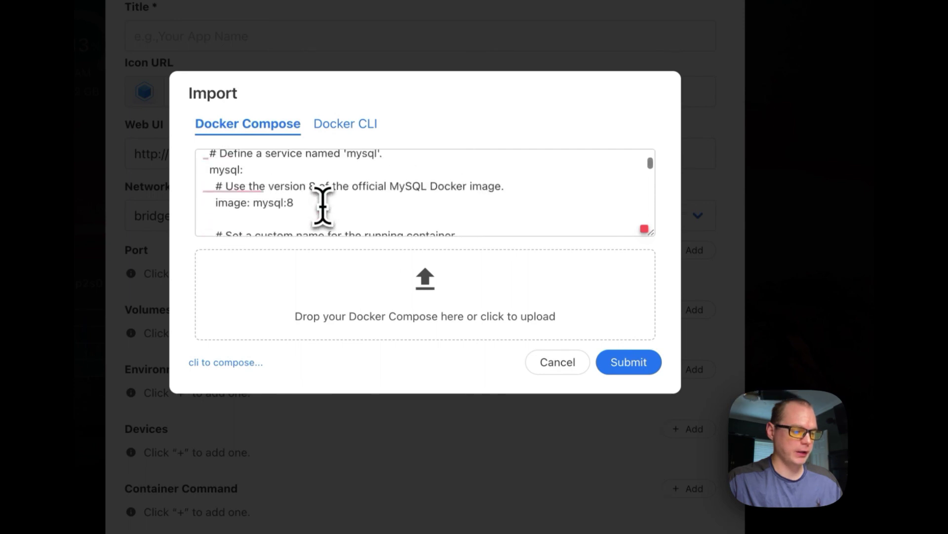
scroll(322, 204, "down", 15)
left_click(628, 363)
left_click(582, 373)
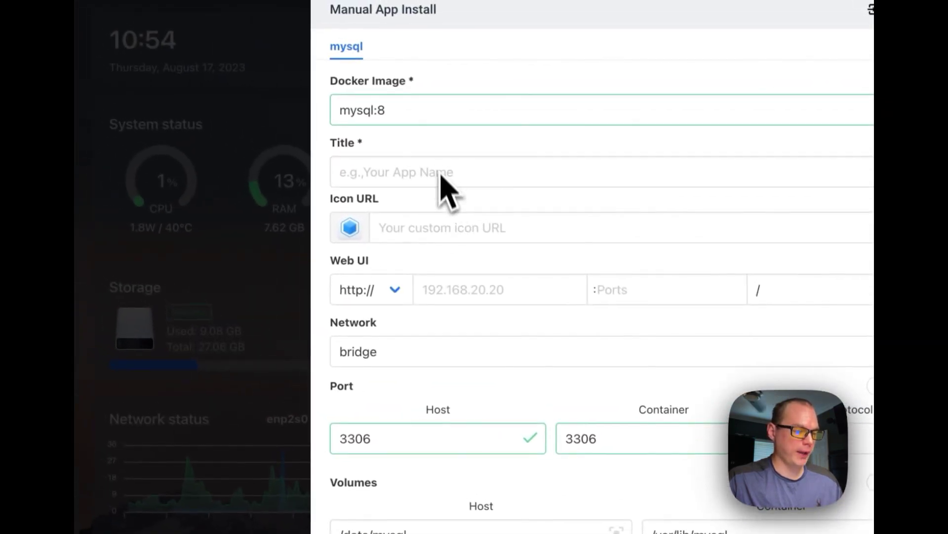
Set the app title to 'MySQL' in the install form.
scroll(444, 425, "down", 7)
scroll(441, 420, "up", 7)
left_click(341, 176)
type("My")
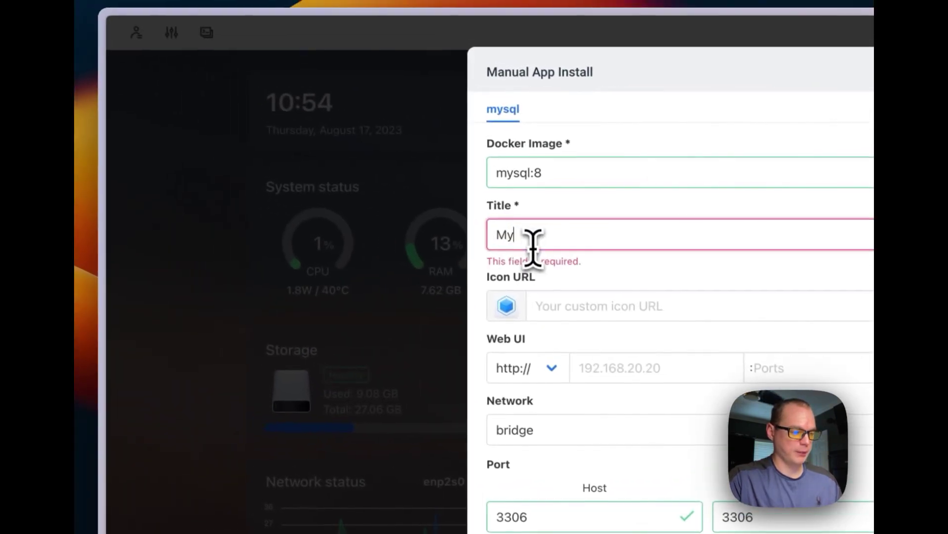
type("SQL")
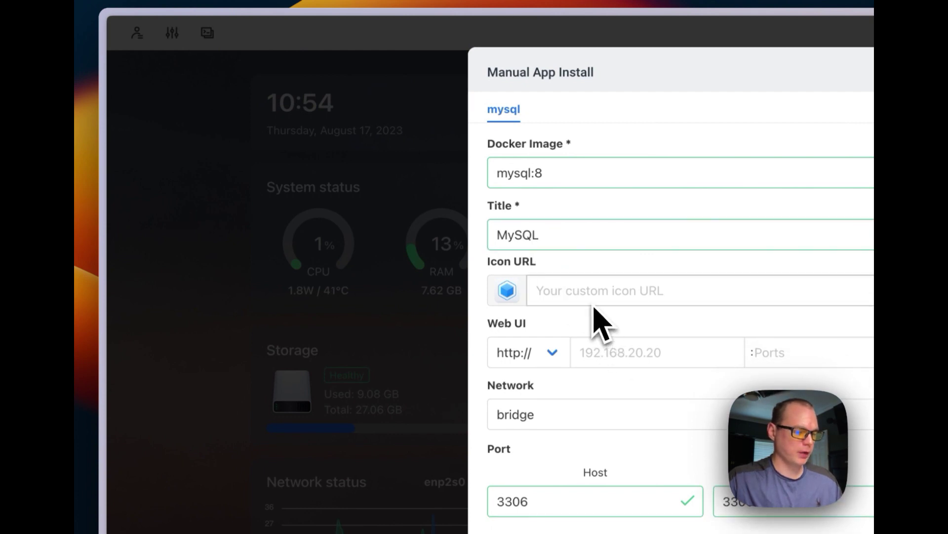
Copy the MySQL dolphin icon URL from the GitHub README into the Icon URL field.
mouse_move(101, 360)
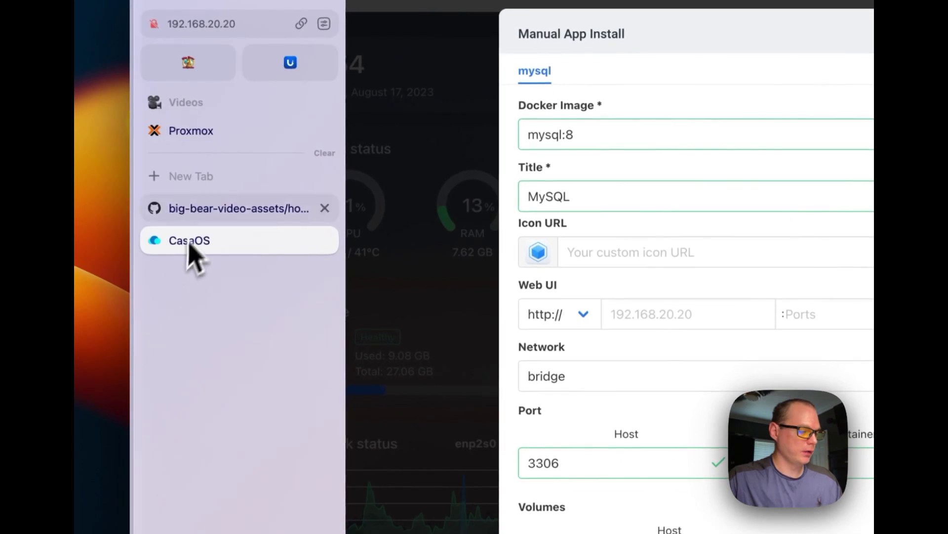
left_click(232, 208)
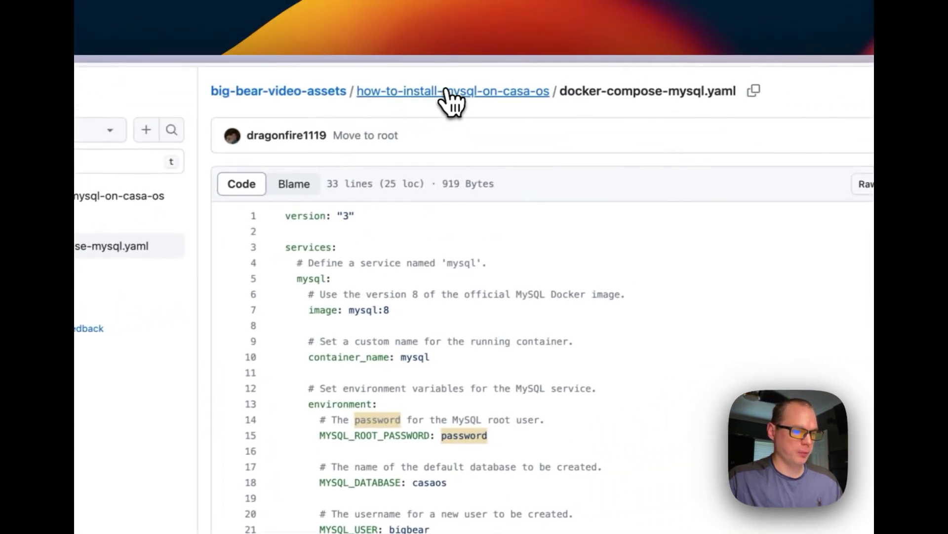
left_click(447, 92)
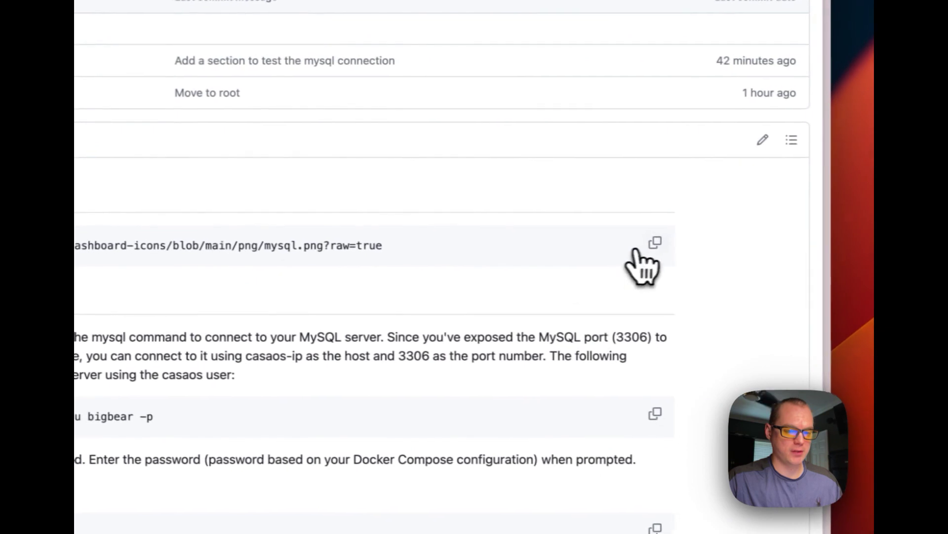
left_click(650, 245)
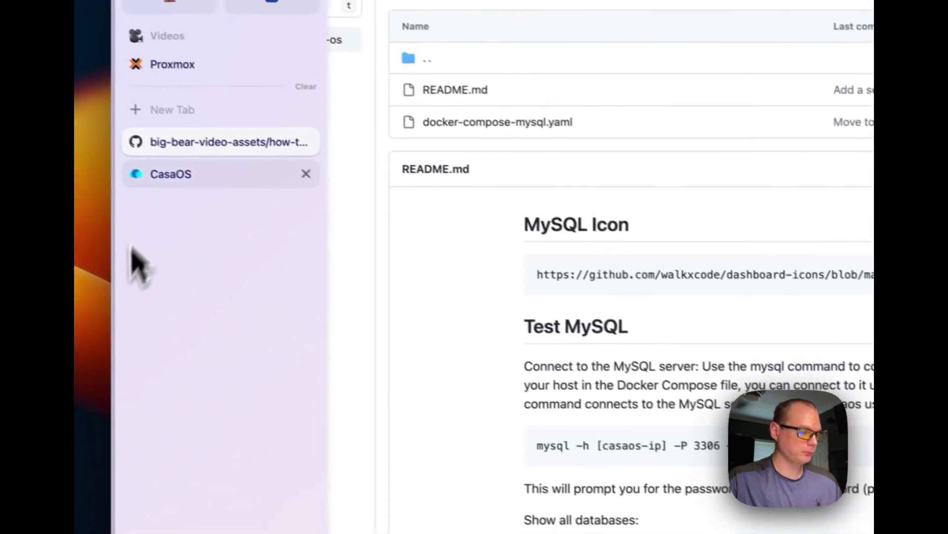
left_click(173, 175)
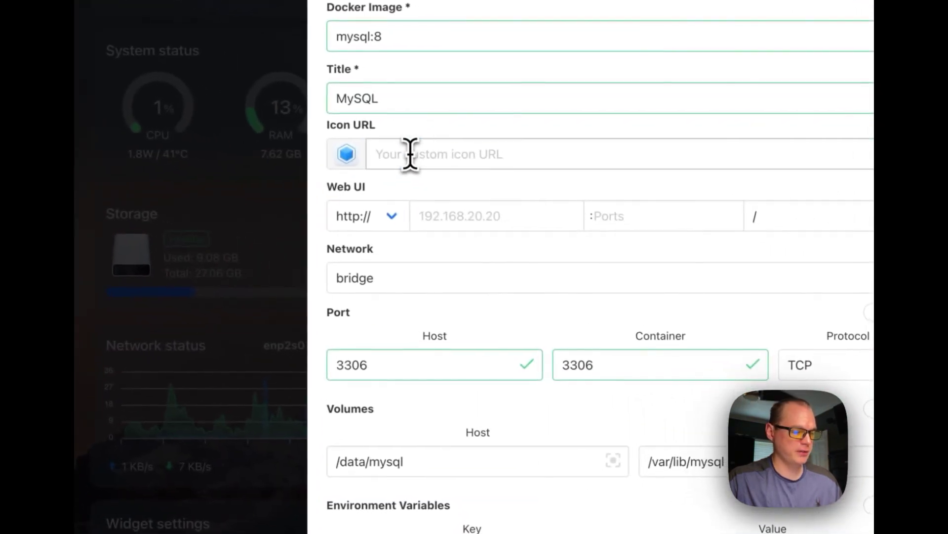
left_click(410, 154)
key("super+v")
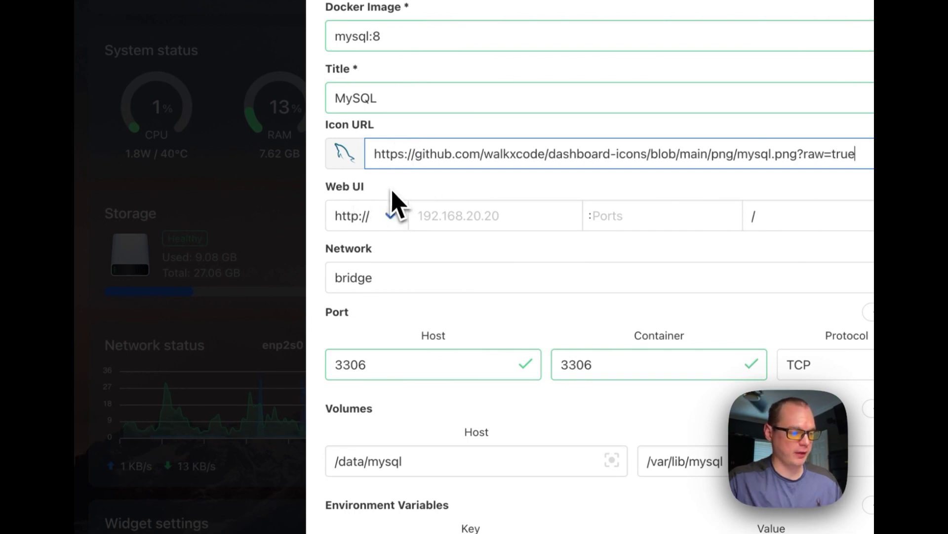
Review the ports, volumes and environment variables, then install the MySQL app.
scroll(445, 212, "down", 3)
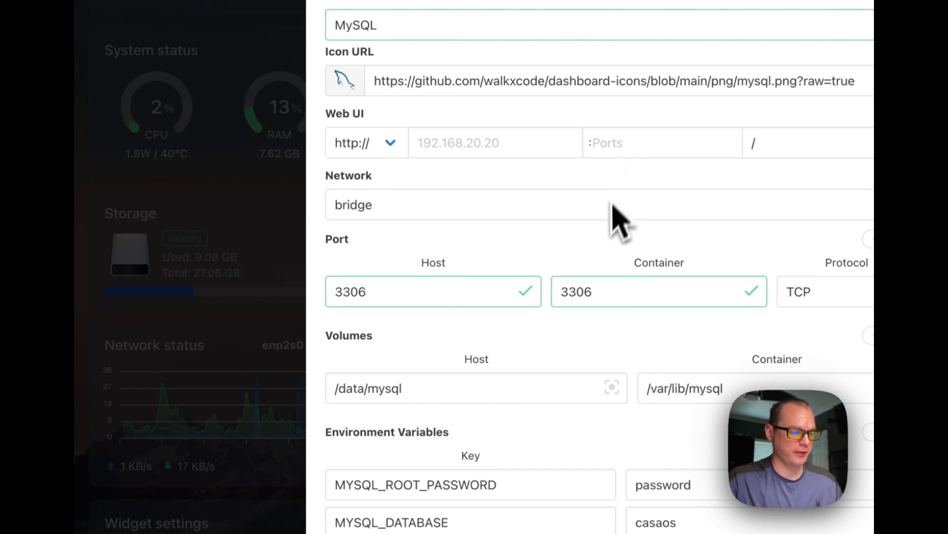
scroll(614, 212, "down", 5)
scroll(599, 159, "up", 2)
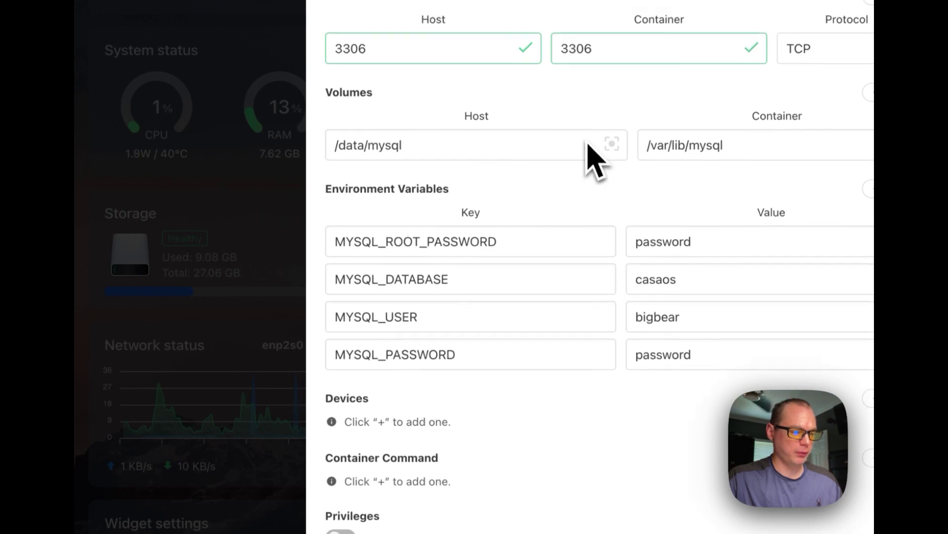
scroll(563, 267, "down", 5)
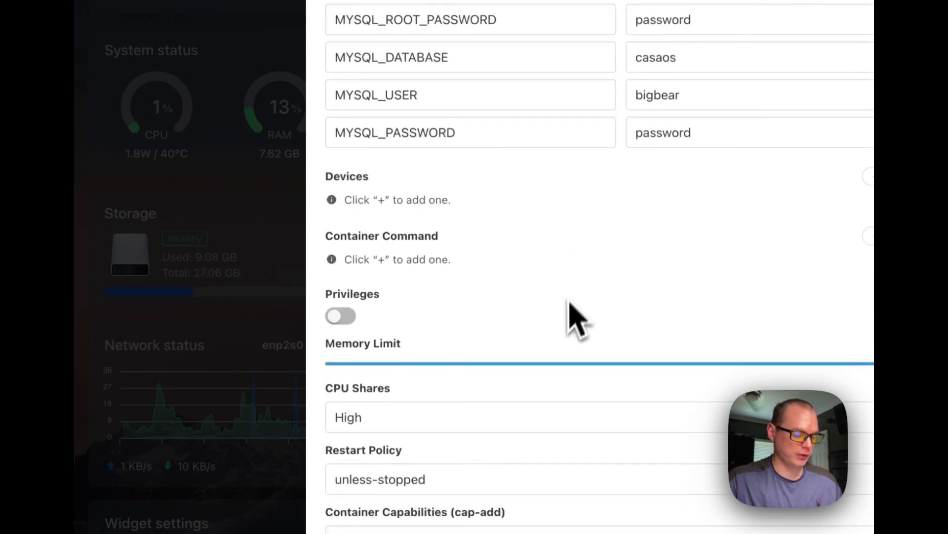
scroll(558, 225, "up", 9)
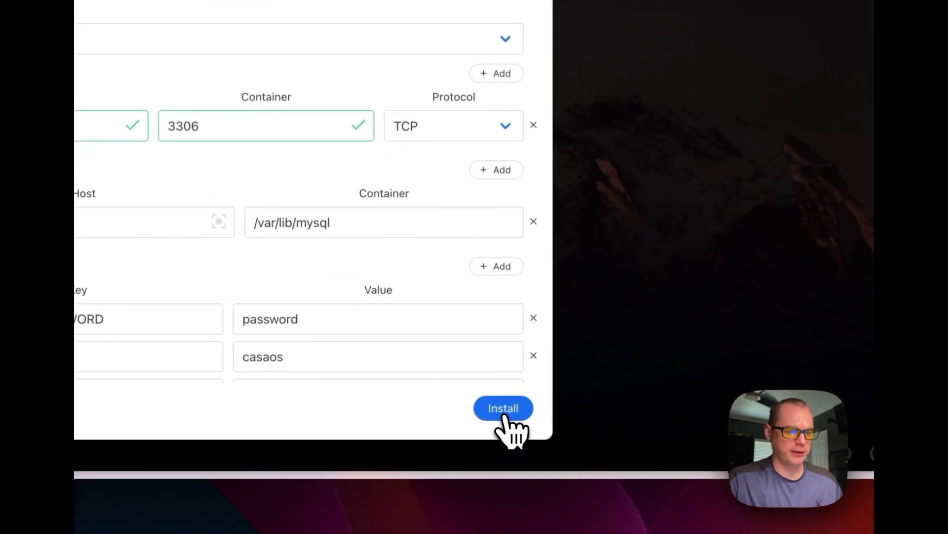
left_click(504, 411)
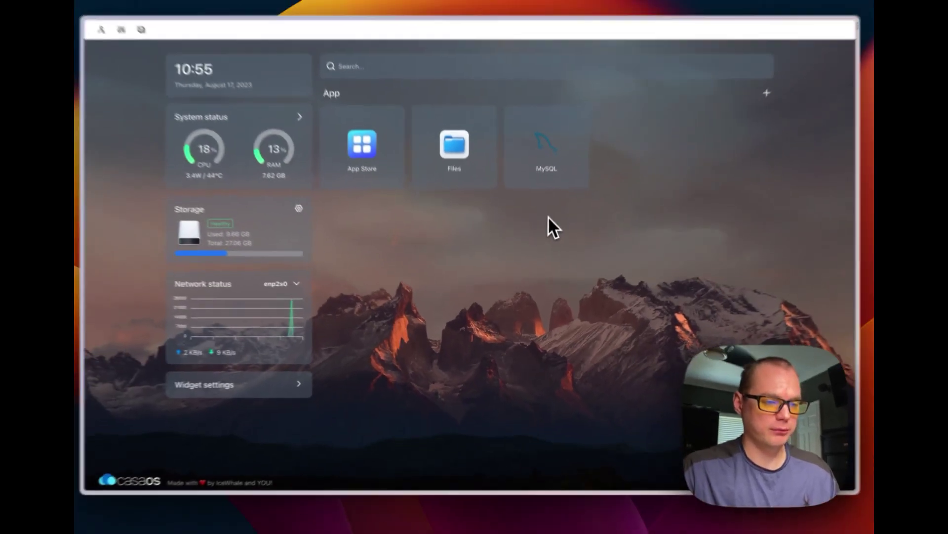
Look at the MySQL tile's Tips and Settings, closing both without changes.
mouse_move(557, 142)
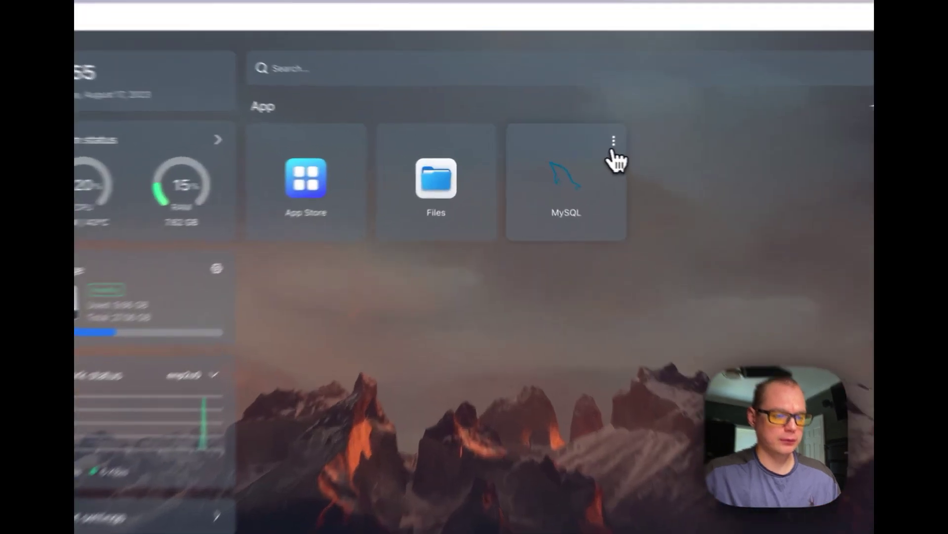
left_click(571, 146)
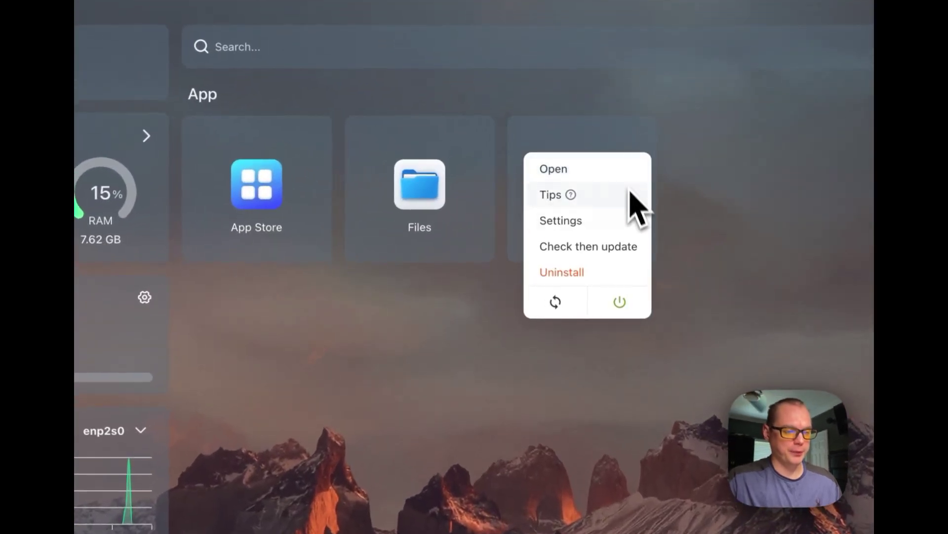
left_click(601, 199)
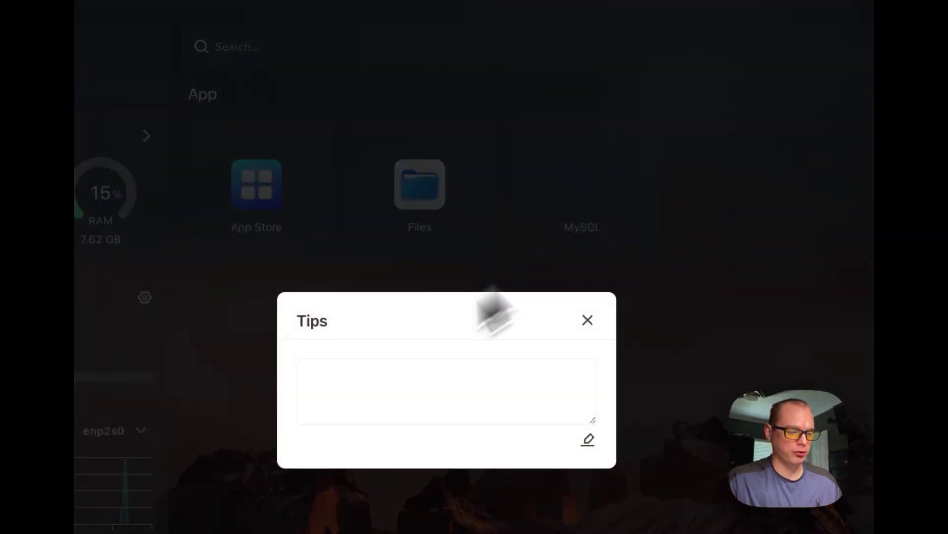
left_click(586, 320)
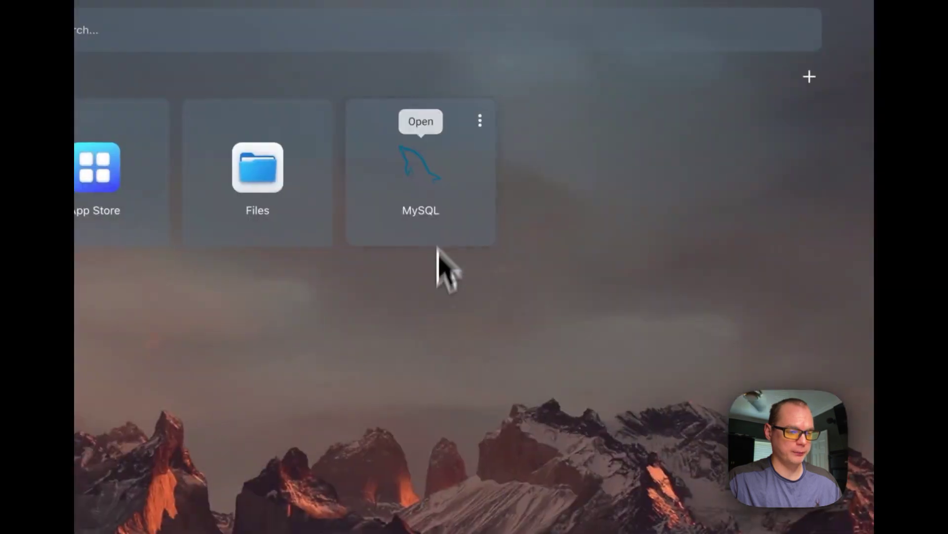
left_click(478, 122)
left_click(420, 207)
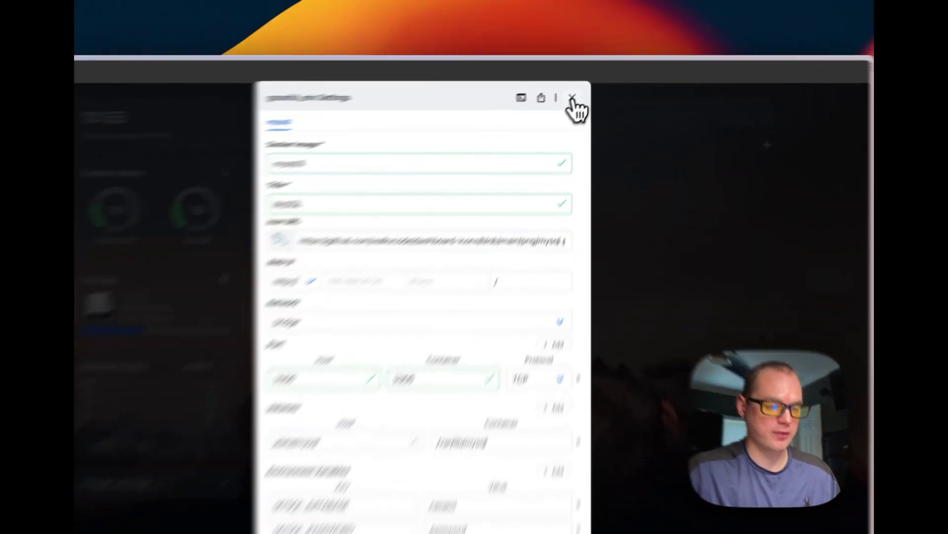
left_click(588, 88)
Run Check then update on the MySQL app to confirm it is up to date.
left_click(580, 143)
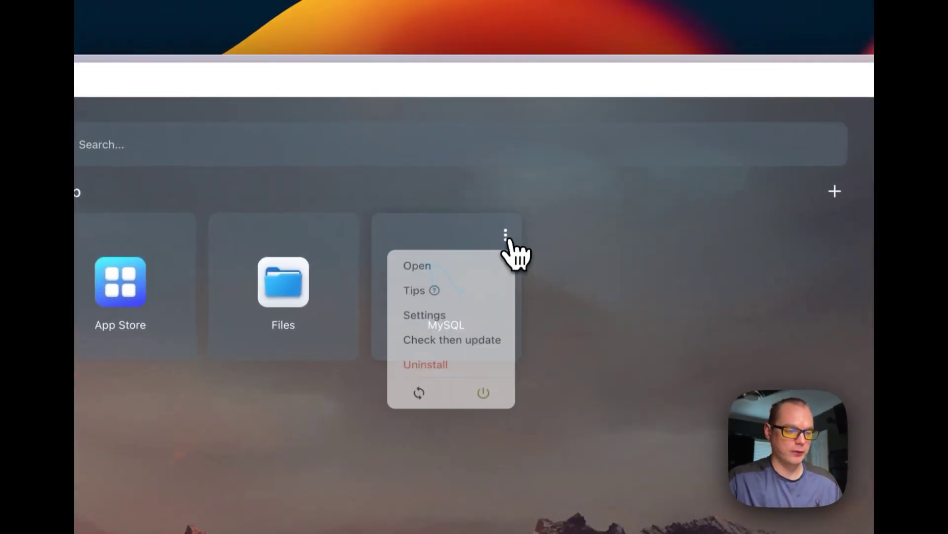
left_click(469, 354)
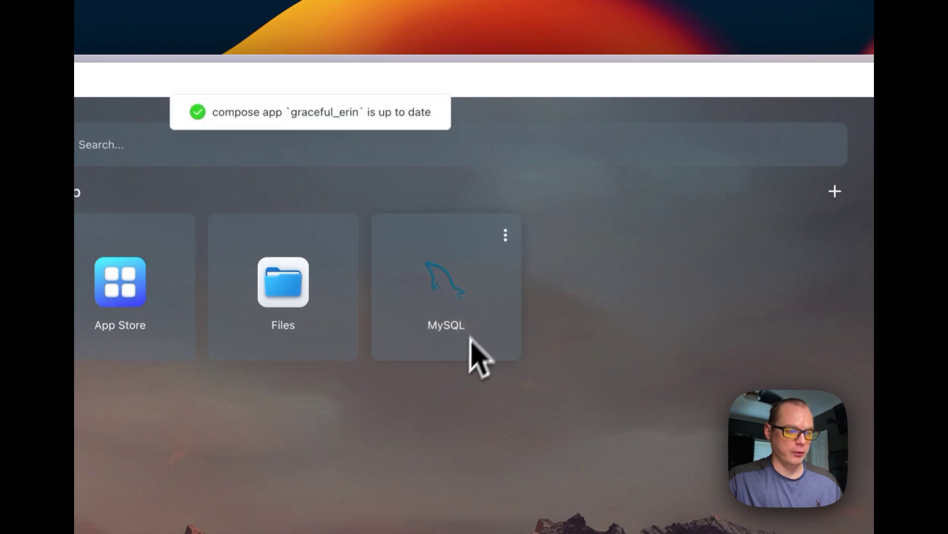
left_click(507, 232)
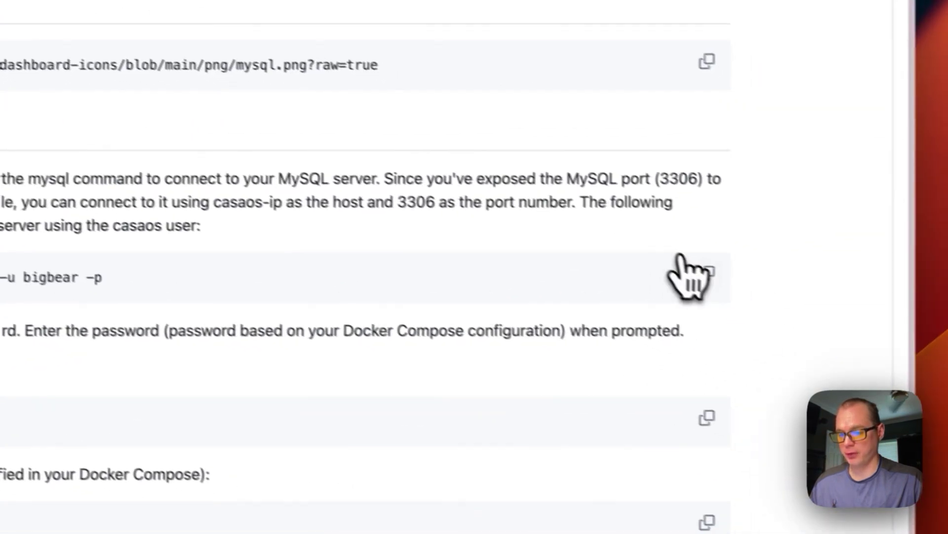
Paste the mysql command into Warp, replace [casaos-ip] with 192.168.20.20, and run it.
left_click(681, 256)
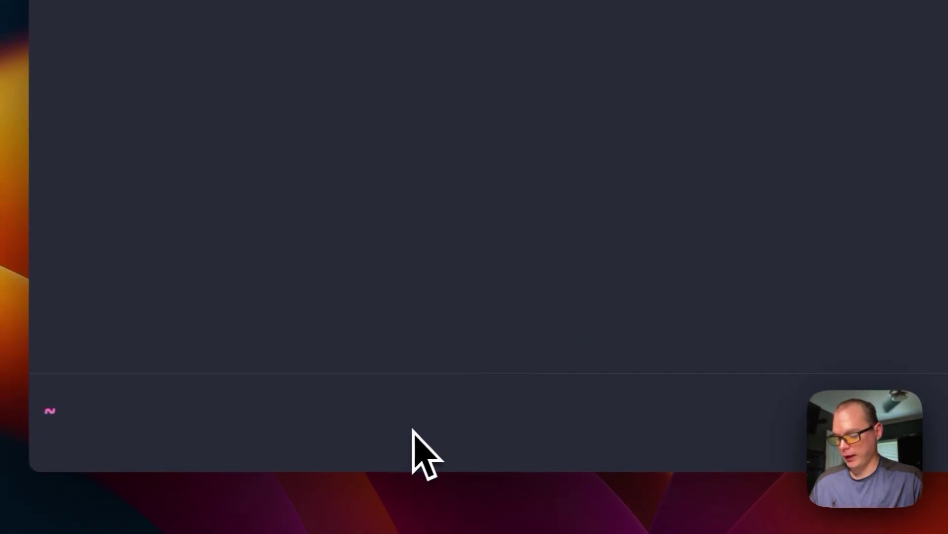
key("super+v")
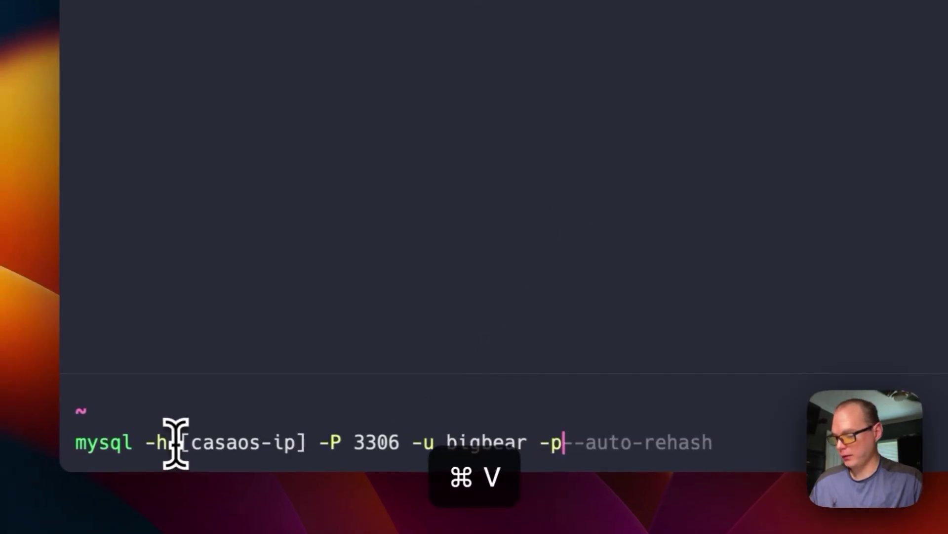
left_click_drag(139, 442, 313, 440)
key("BackSpace")
type("19")
type("2.168.")
type("20.20")
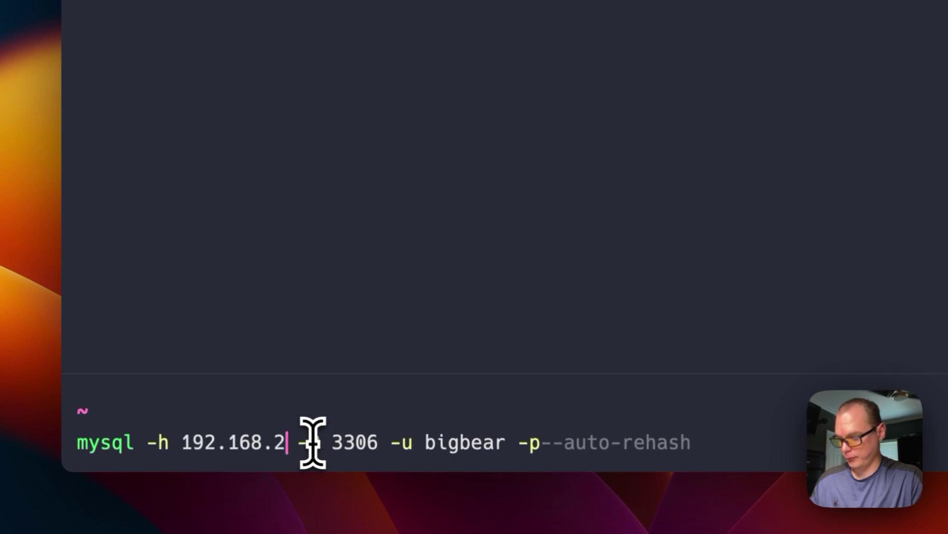
left_click(612, 441)
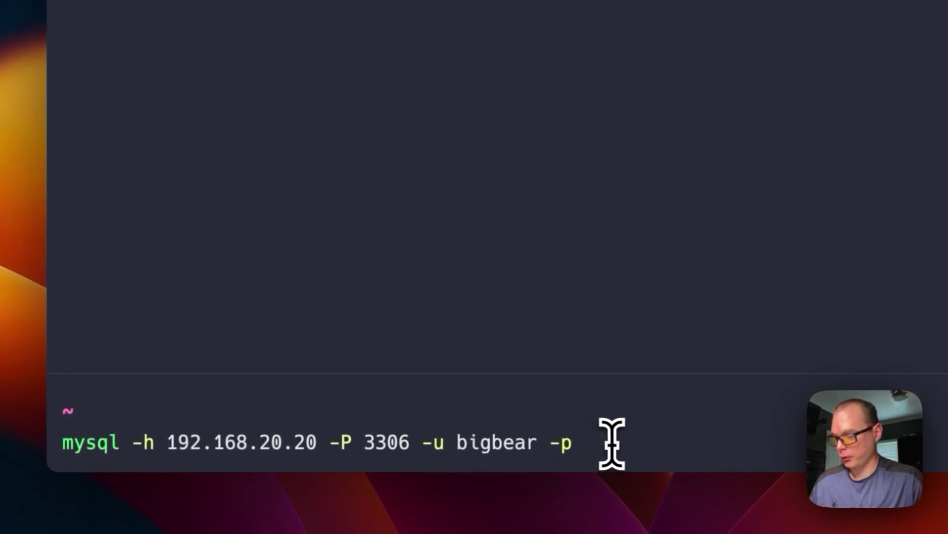
key("Return")
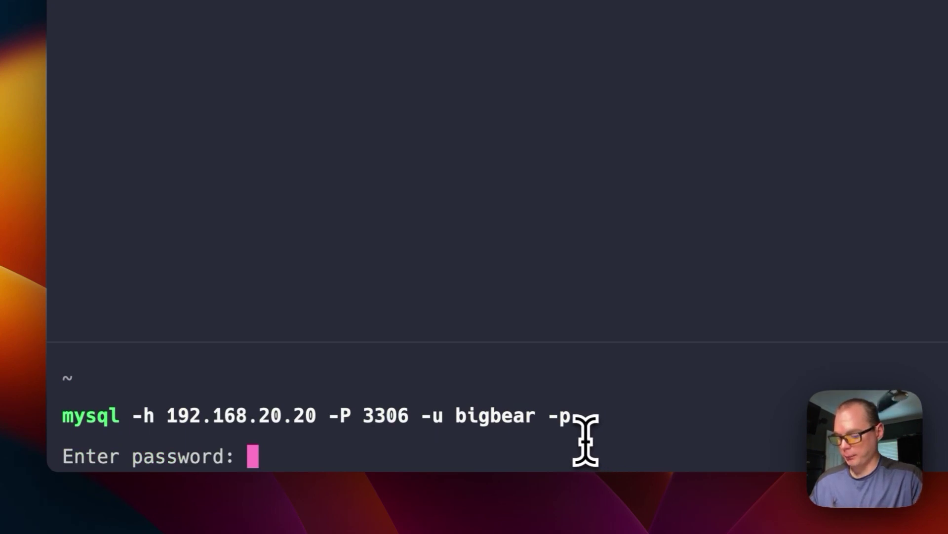
Submit the password, then run SHOW DATABASES to list casaos, information_schema and performance_schema.
key("Return")
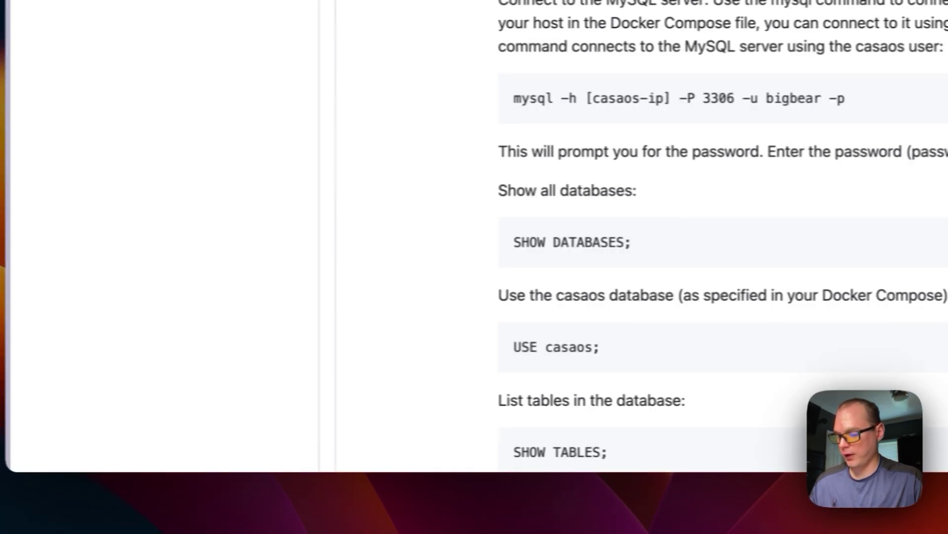
left_click(691, 274)
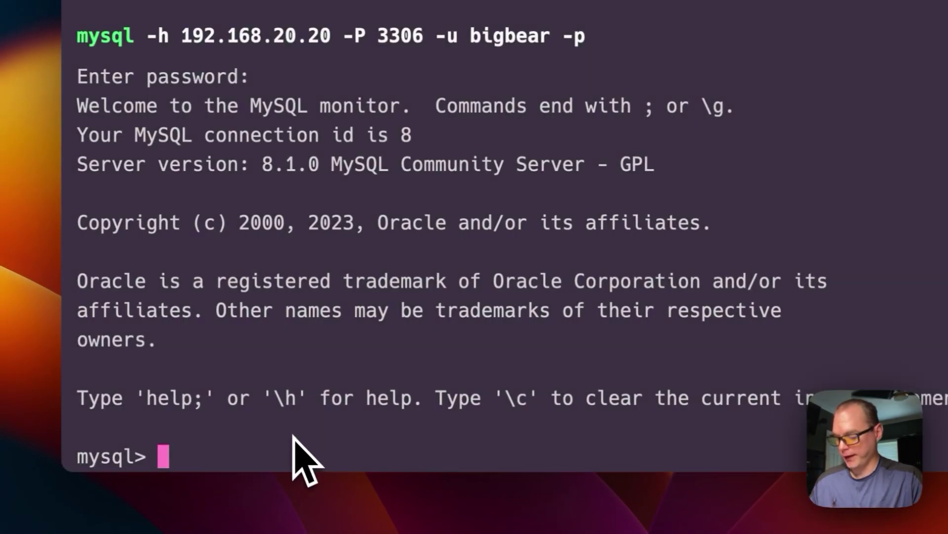
key("super+v")
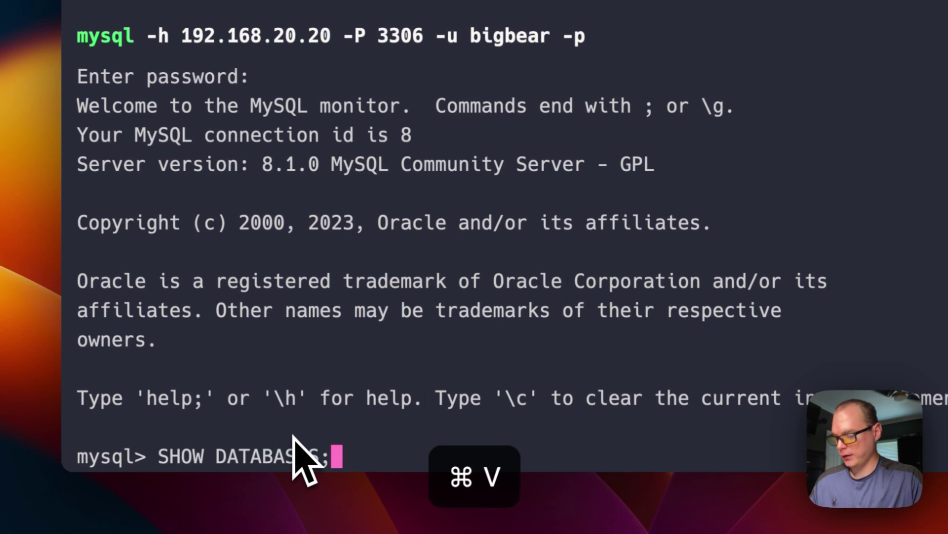
key("Return")
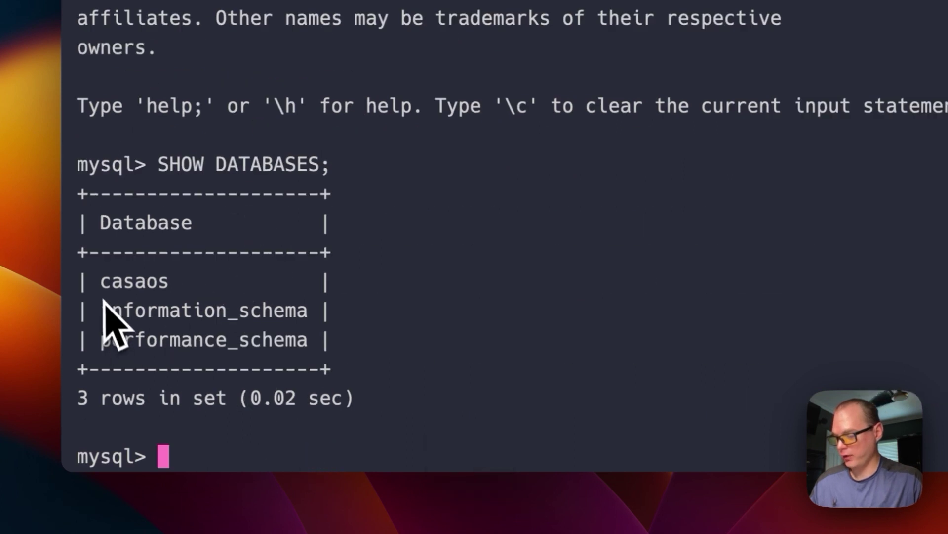
left_click_drag(99, 281, 312, 348)
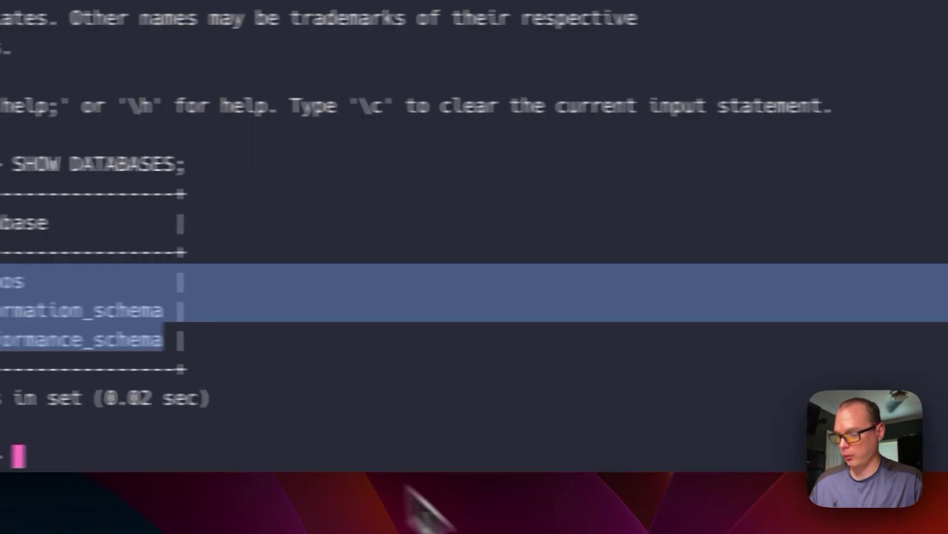
Run 'use casaos;', 'show tables;' (empty set), then 'exit;' to leave MySQL.
type("use casa")
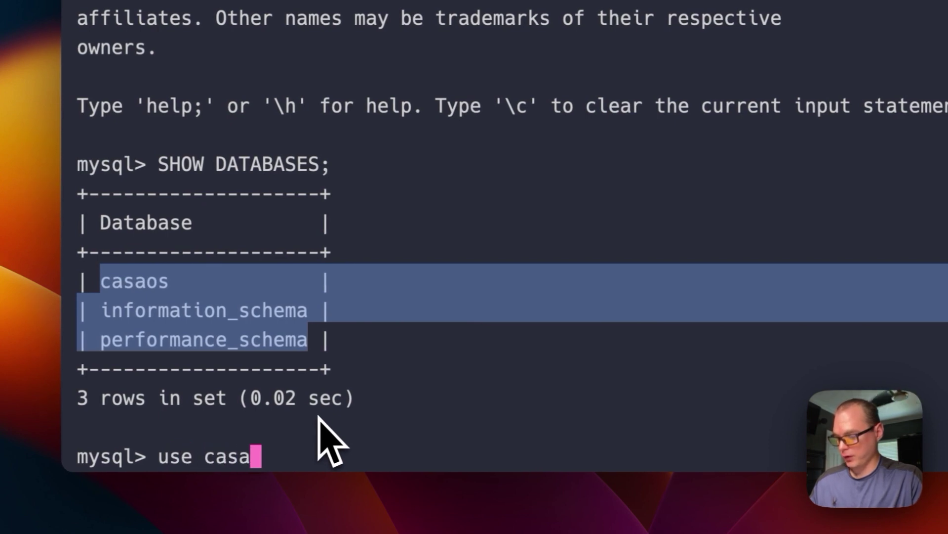
type("os;")
key("Return")
type("show tables;")
key("Return")
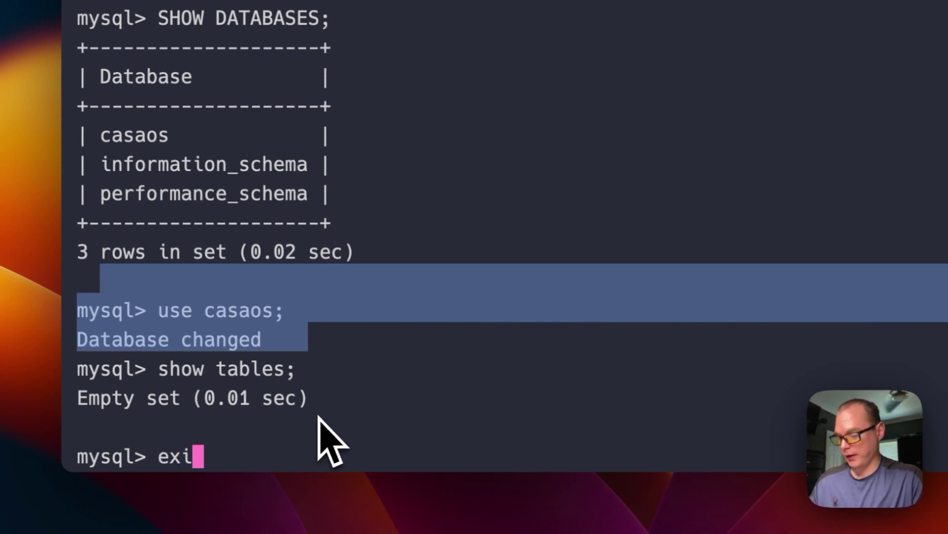
type("exit;")
key("Return")
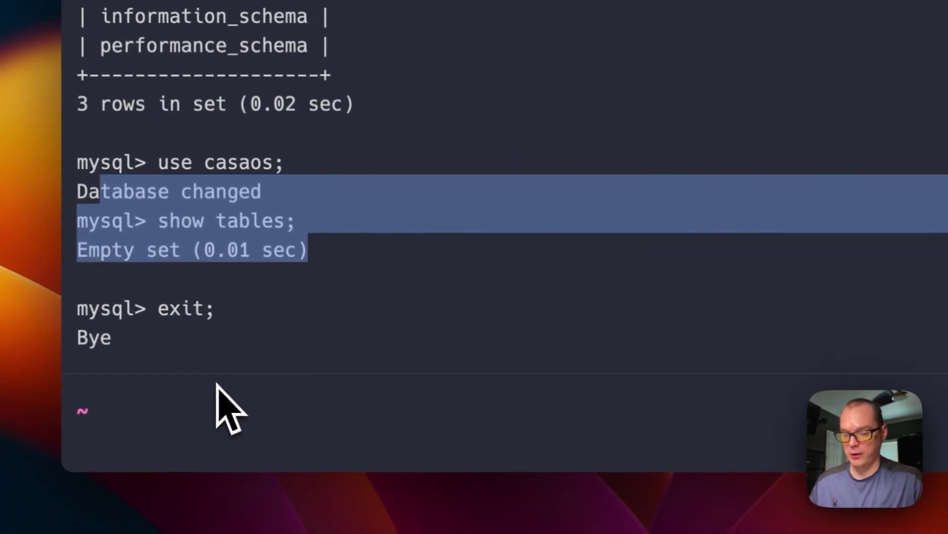